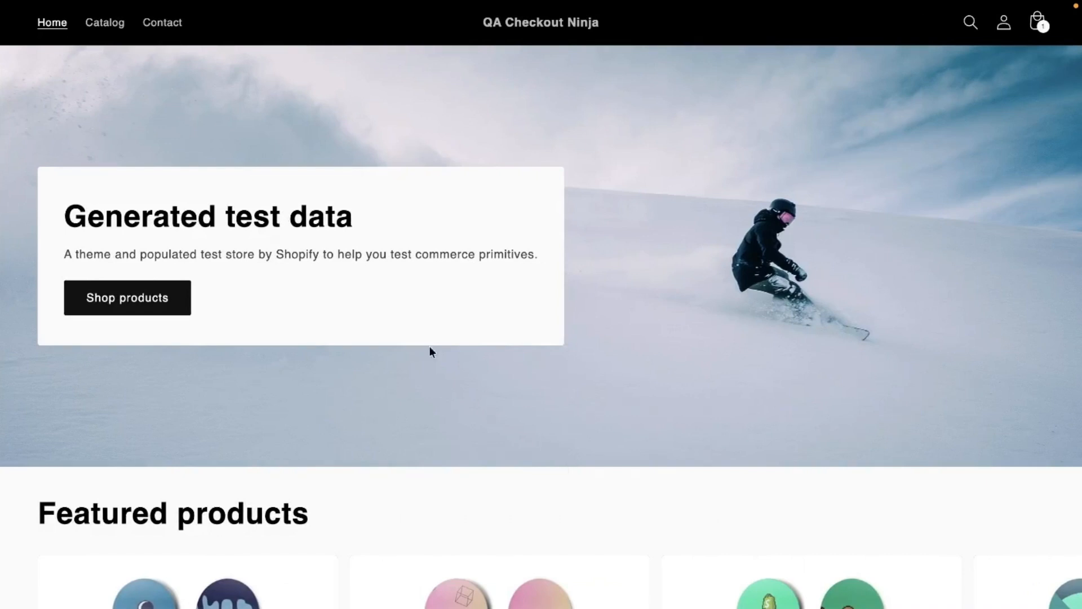
Open the Checkout Extensions Ninja listing in the Shopify App Store and view its main preview image enlarged
mouse_move(3, 282)
click(77, 235)
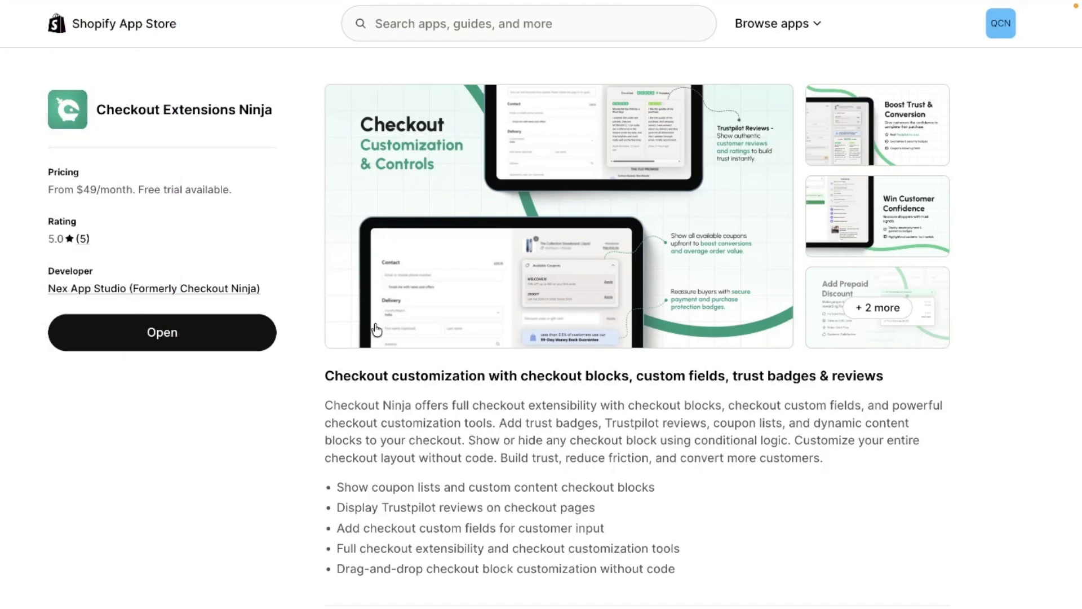
click(359, 142)
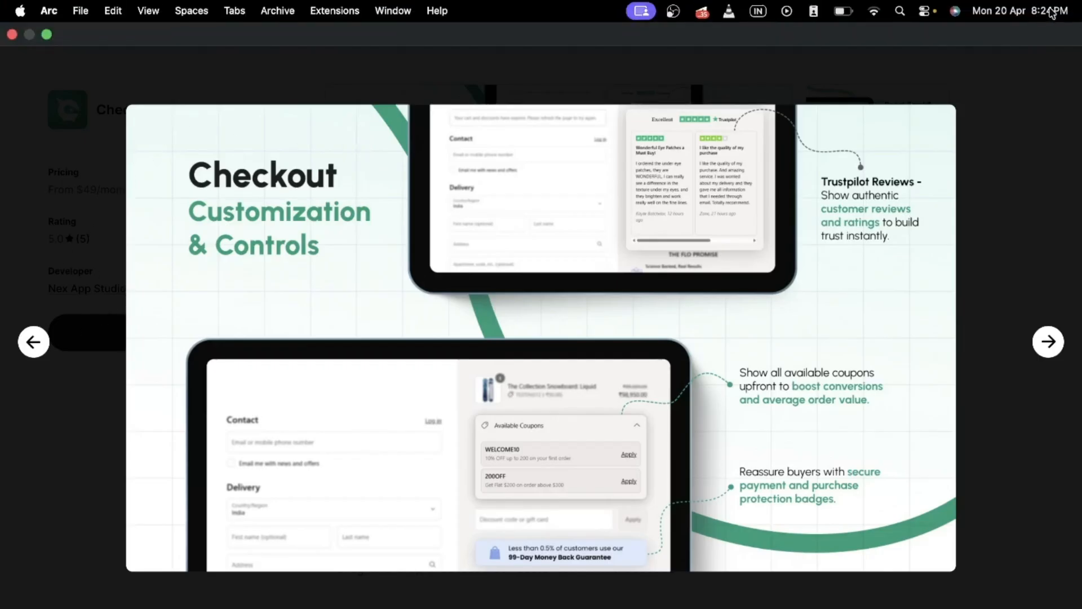
click(1058, 33)
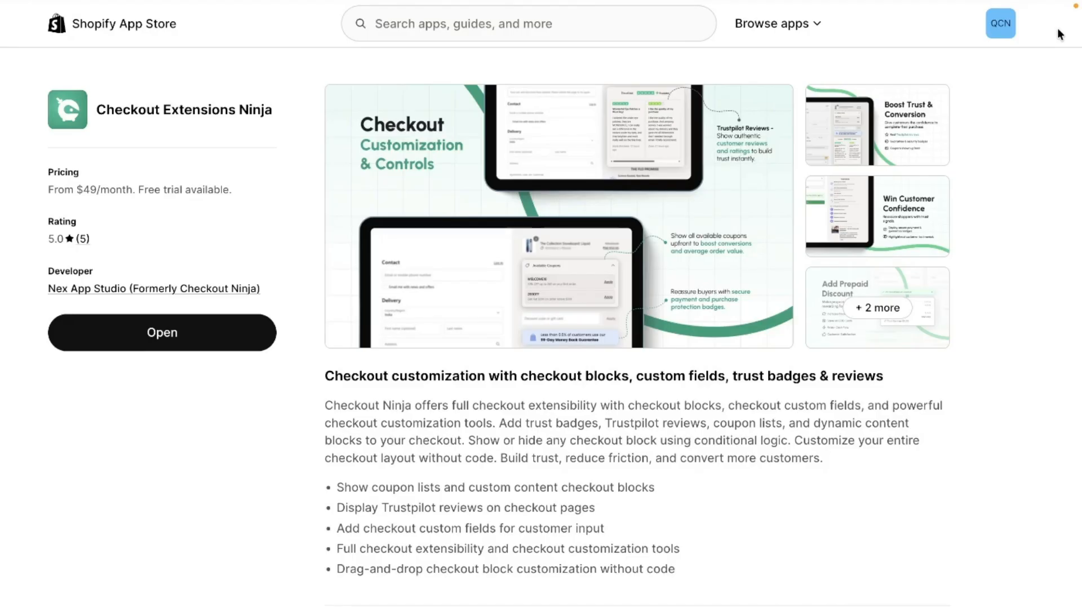
Create a new Checkout Ninja block in the Shopify admin from the Gift Option Toggle template
mouse_move(2, 245)
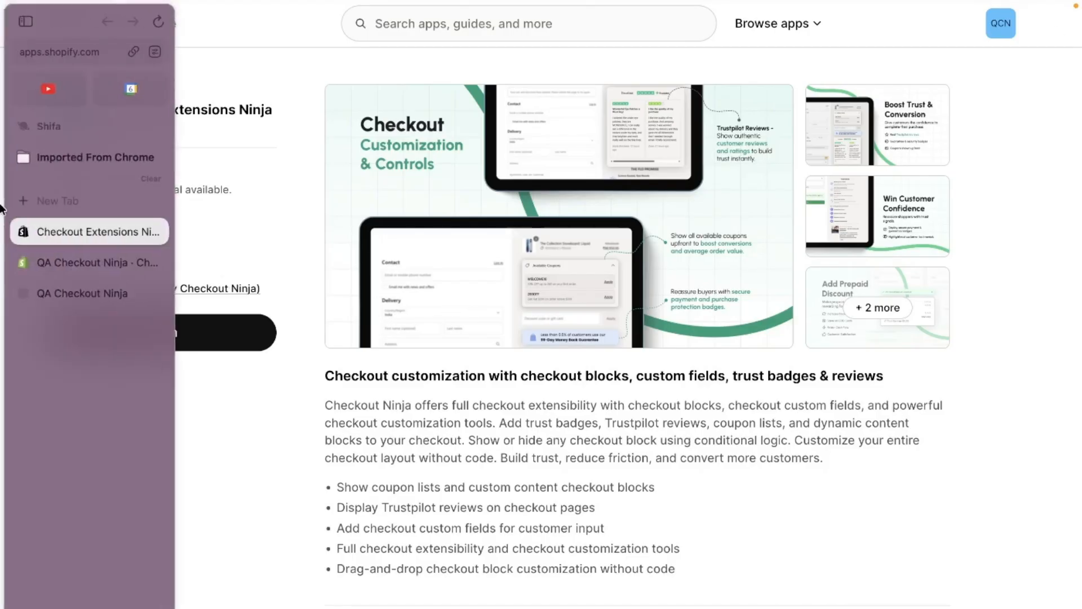
click(86, 262)
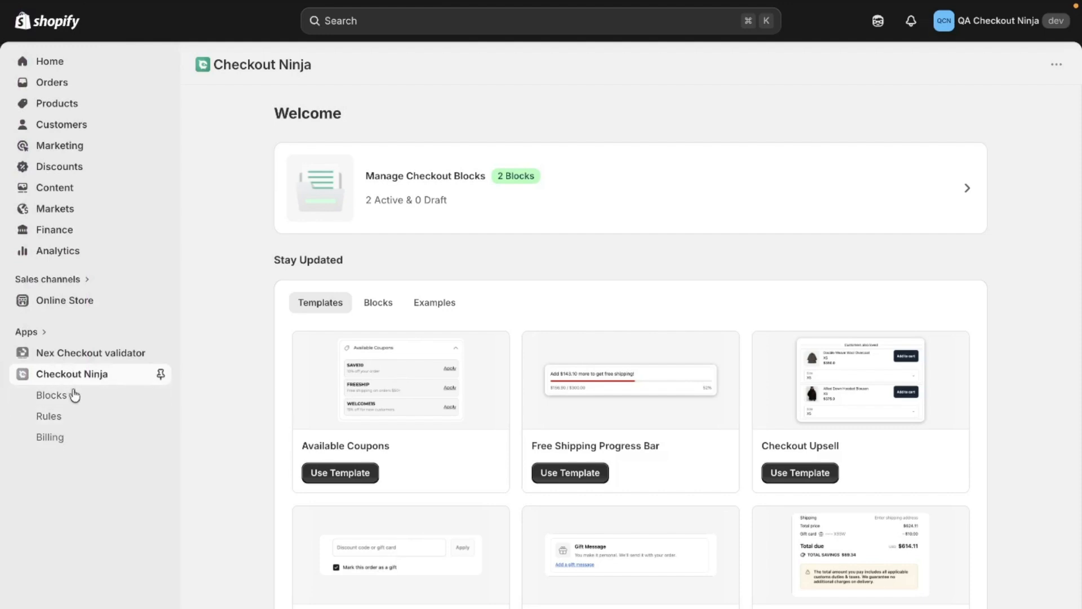
click(88, 398)
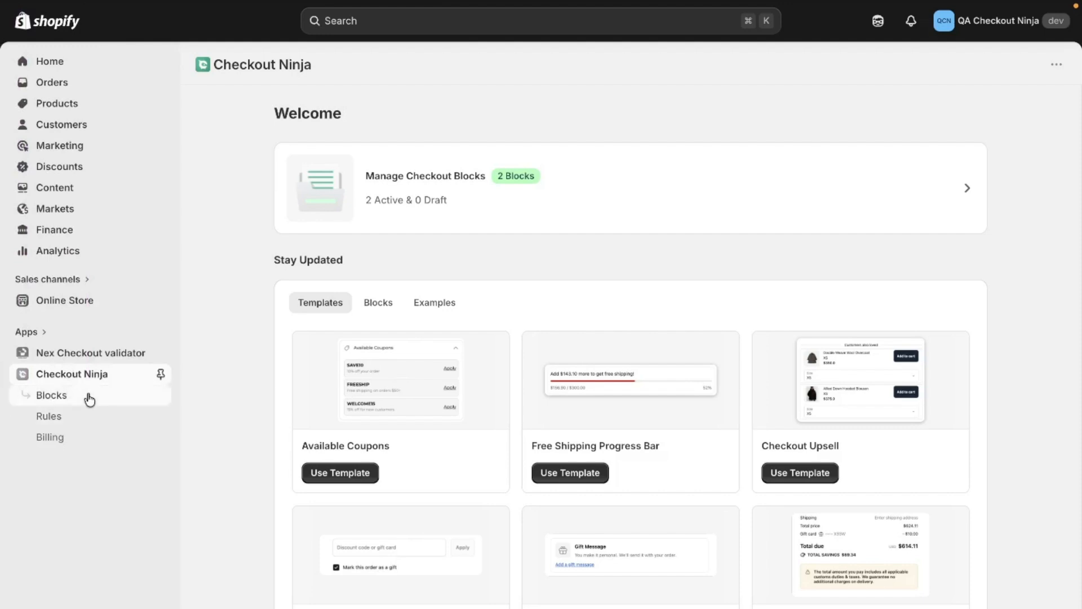
click(943, 121)
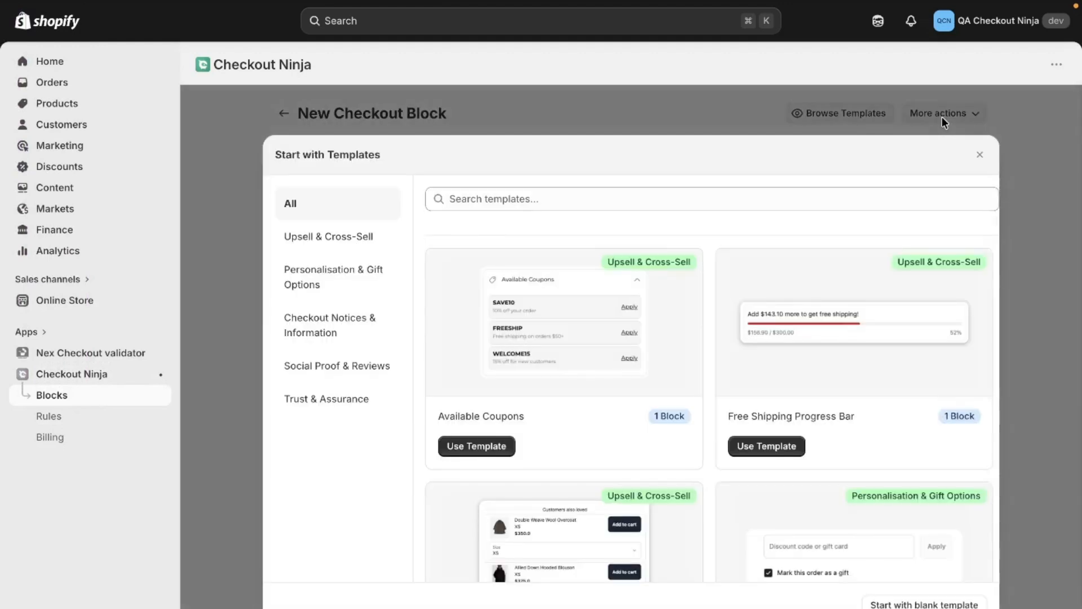
scroll(807, 383, down, 3)
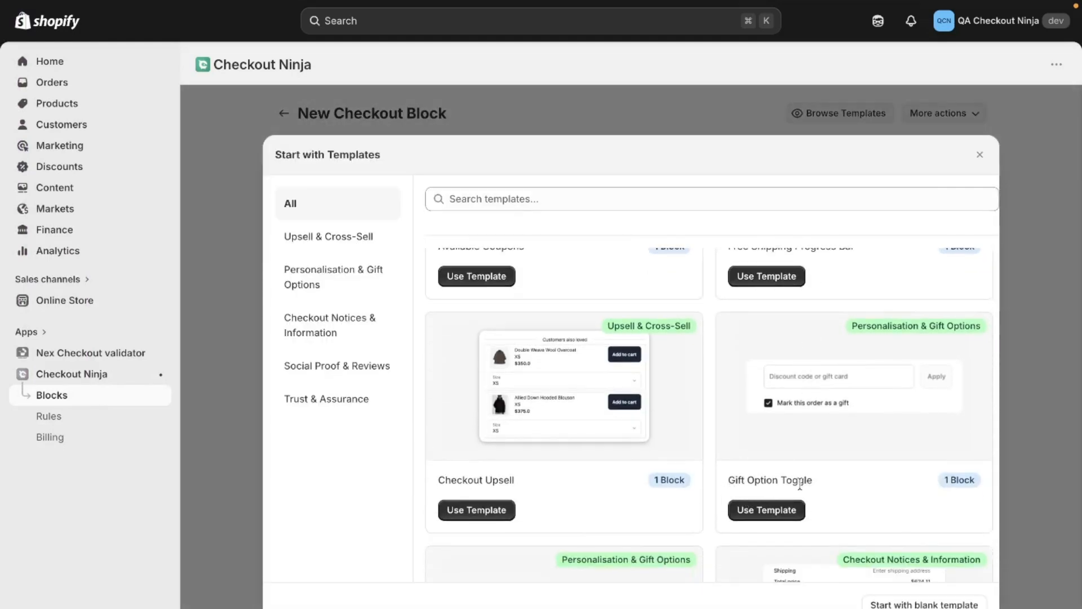
click(768, 510)
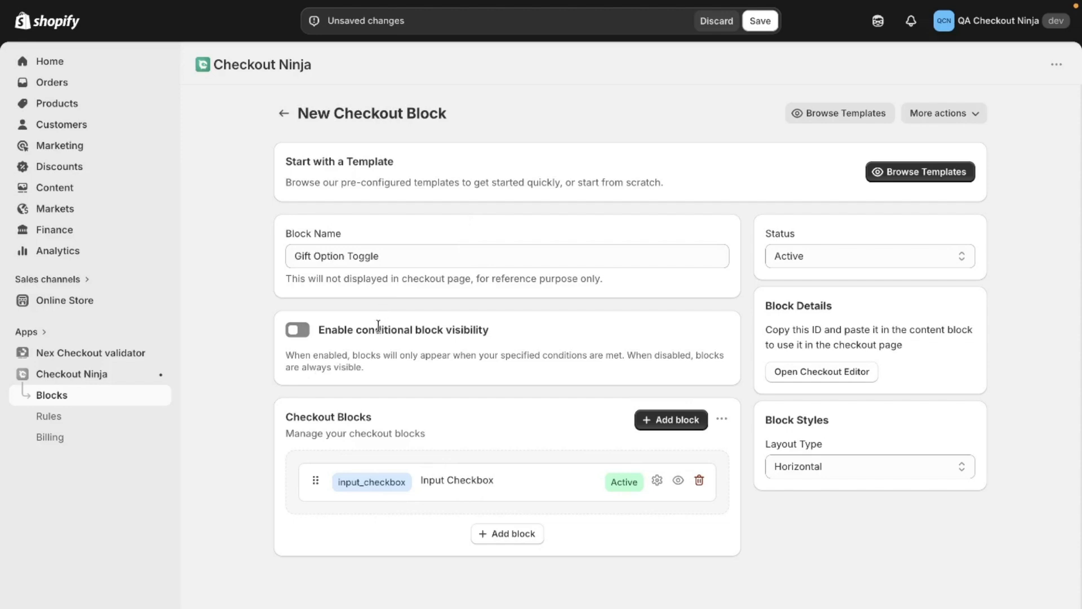
Review the block's conditional visibility option and the Input Checkbox settings for its label, value storage and attribute name
click(298, 332)
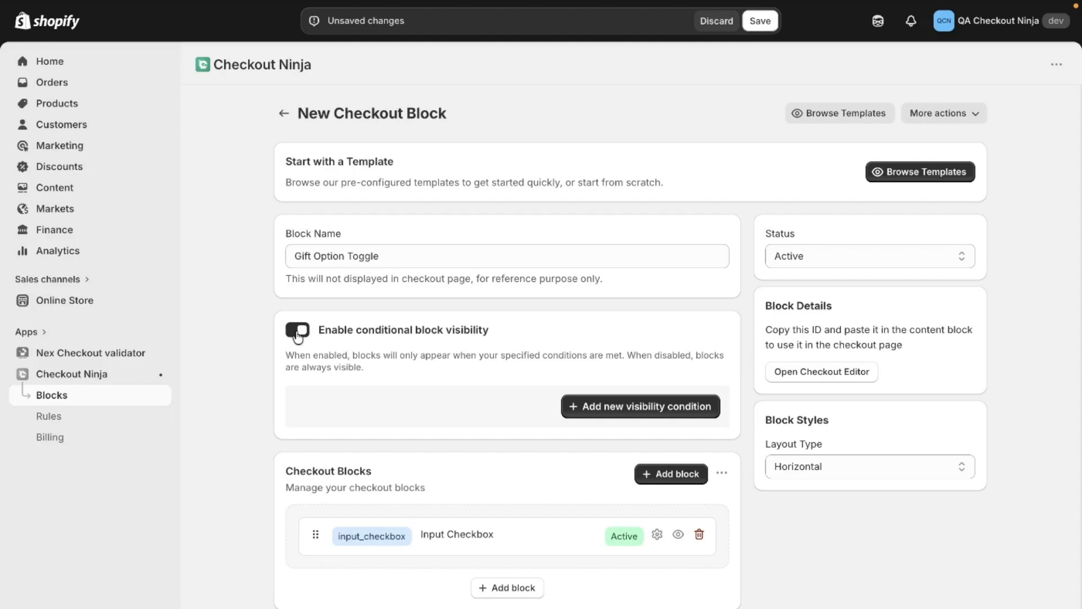
click(298, 335)
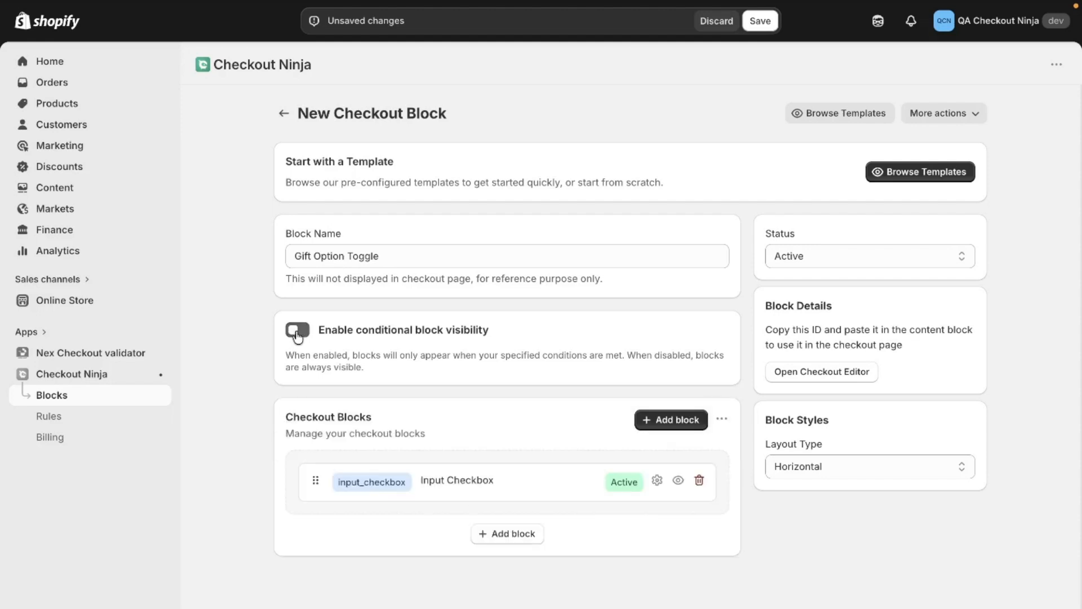
click(472, 486)
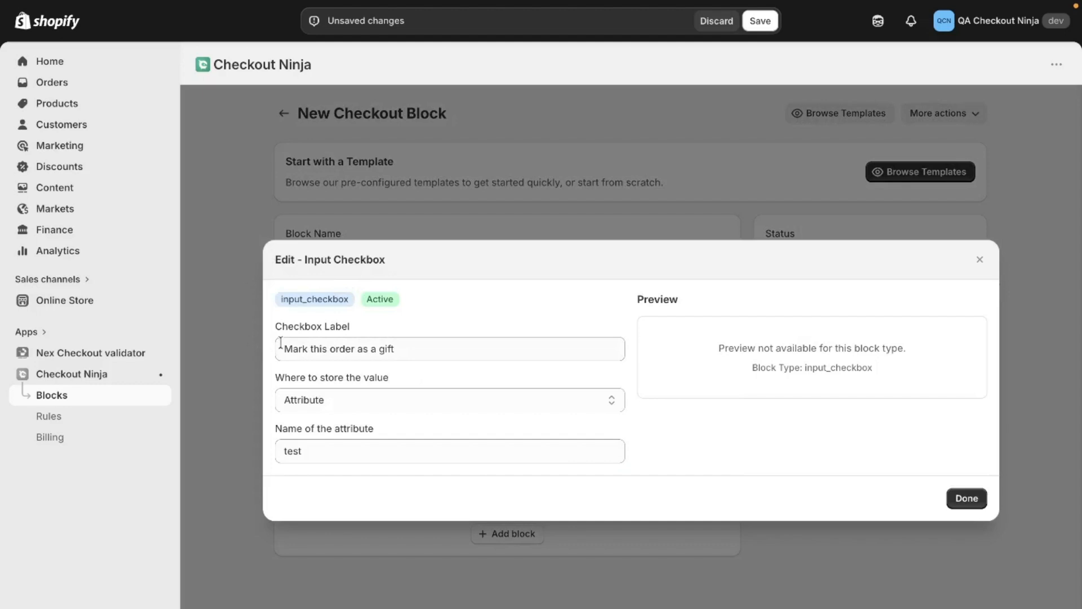
drag(436, 356, 240, 310)
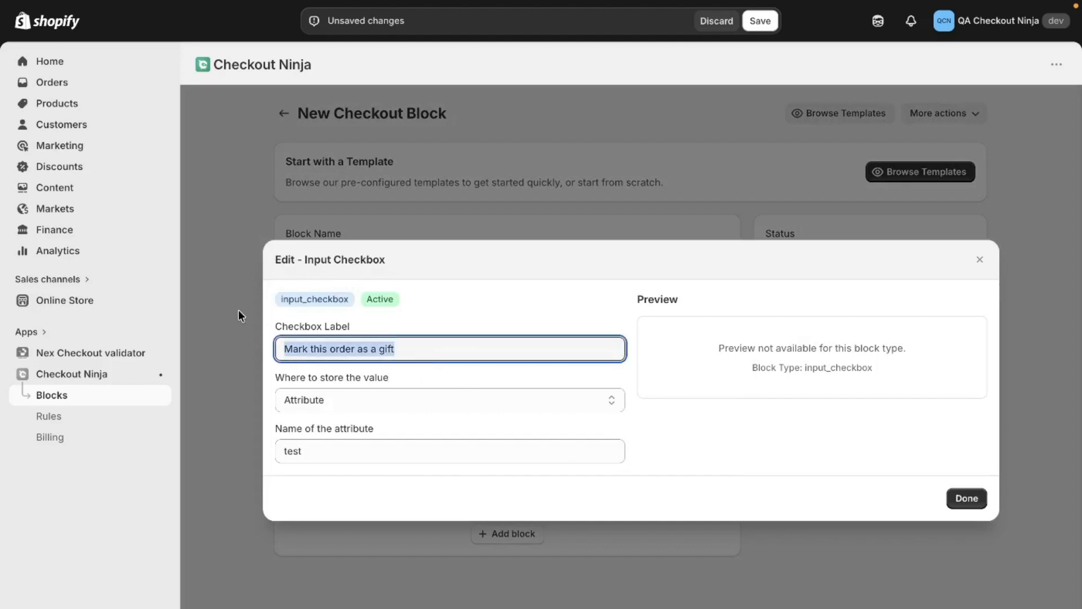
click(340, 404)
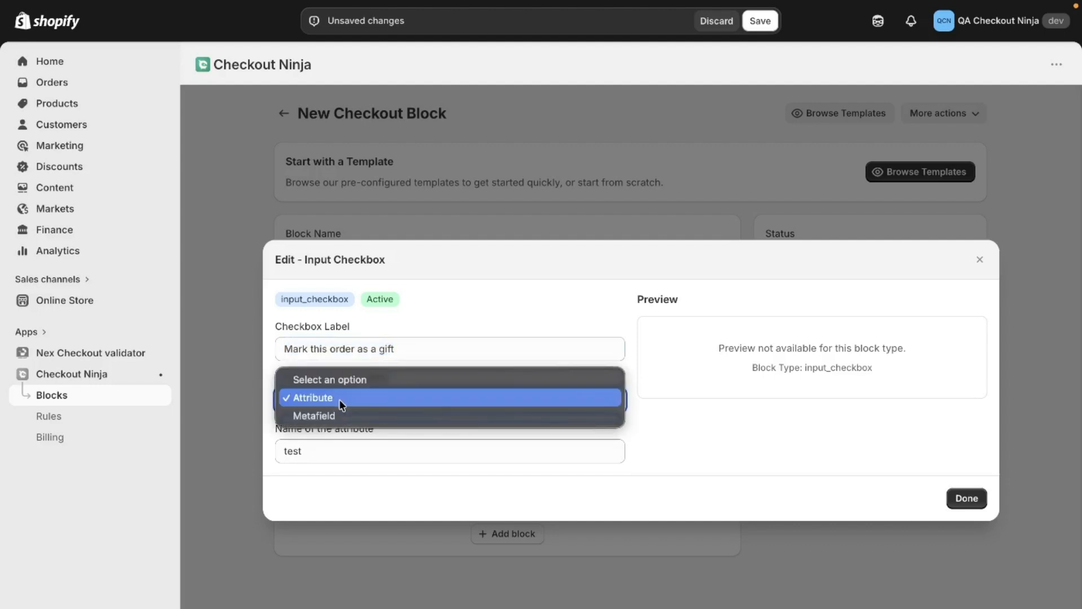
click(340, 402)
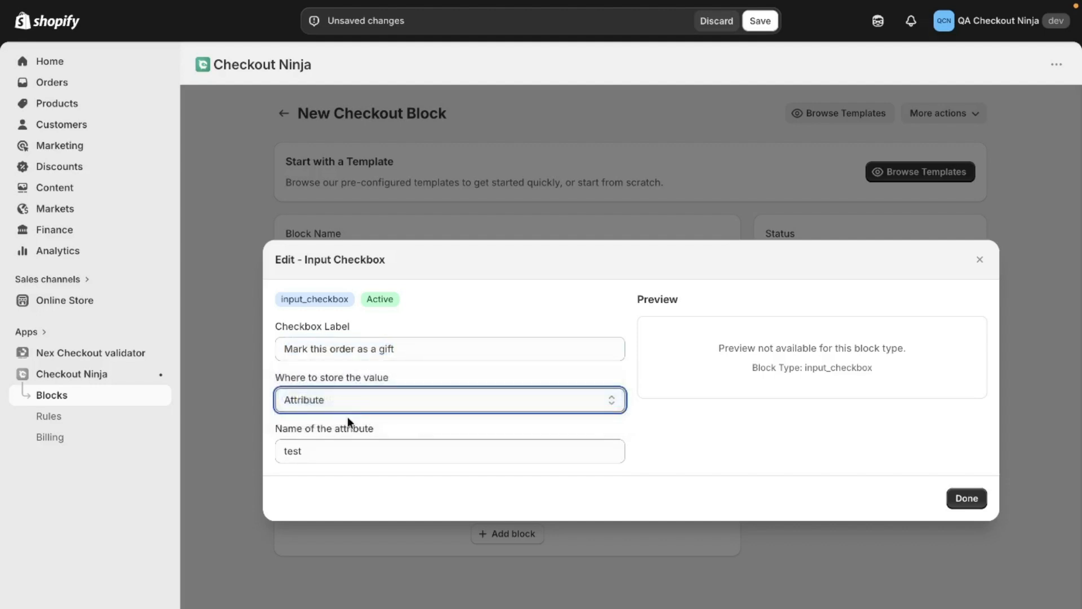
click(967, 498)
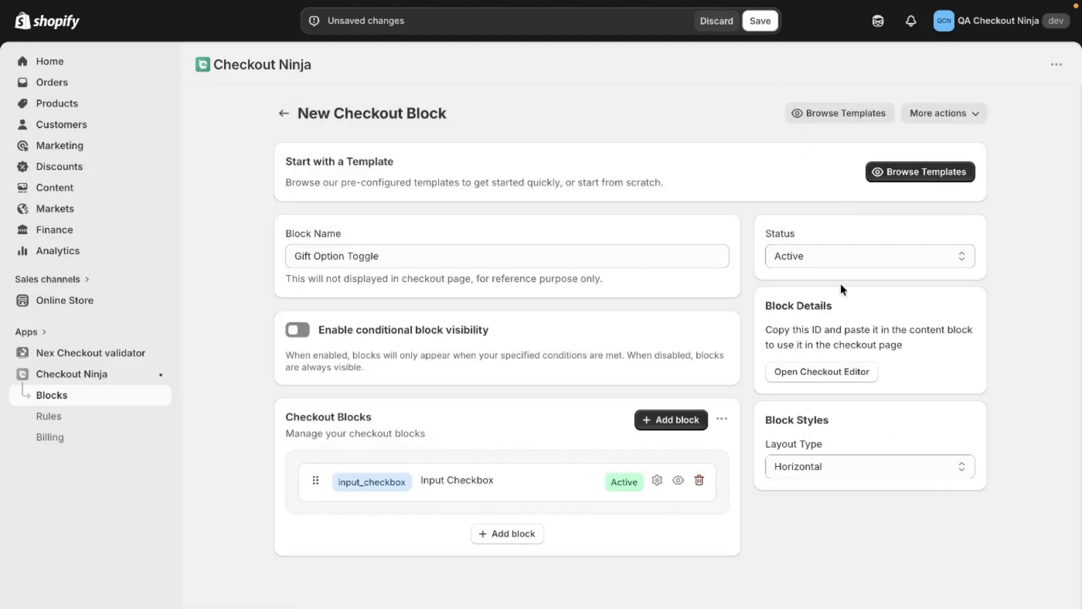
click(758, 23)
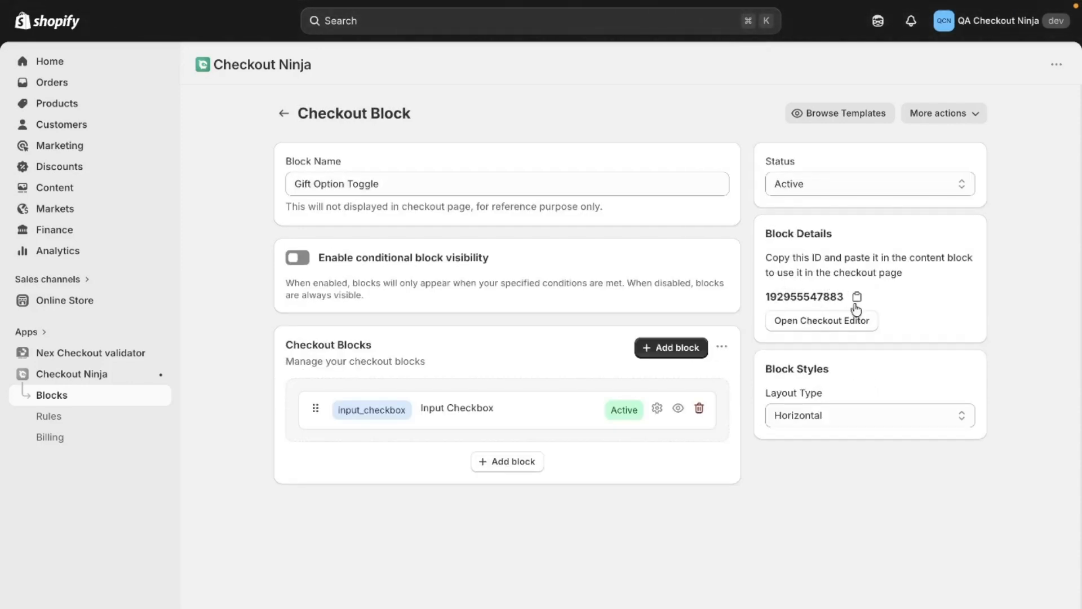
click(852, 320)
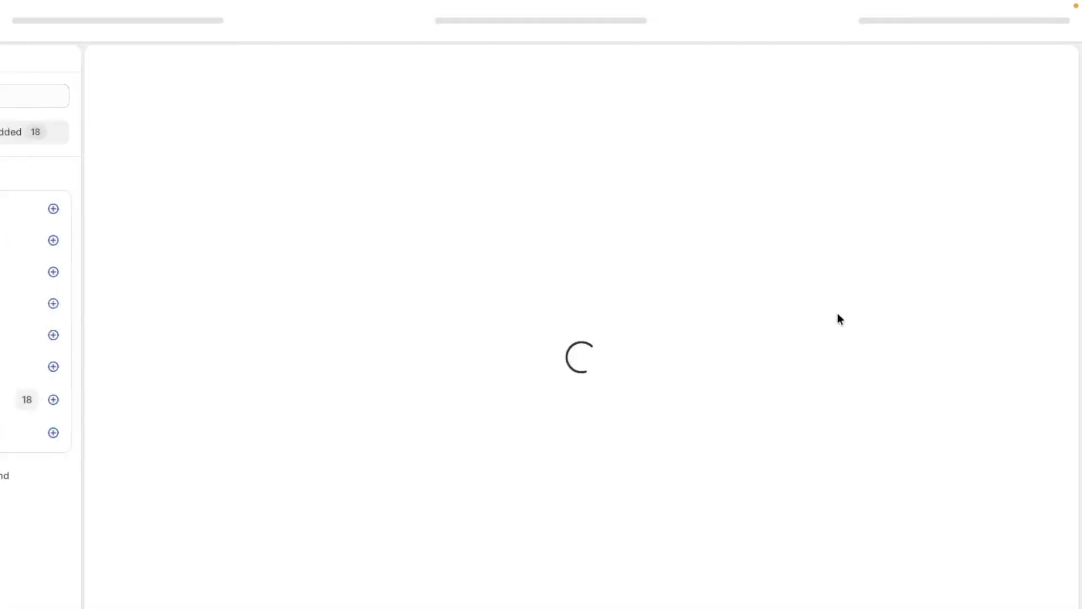
click(197, 400)
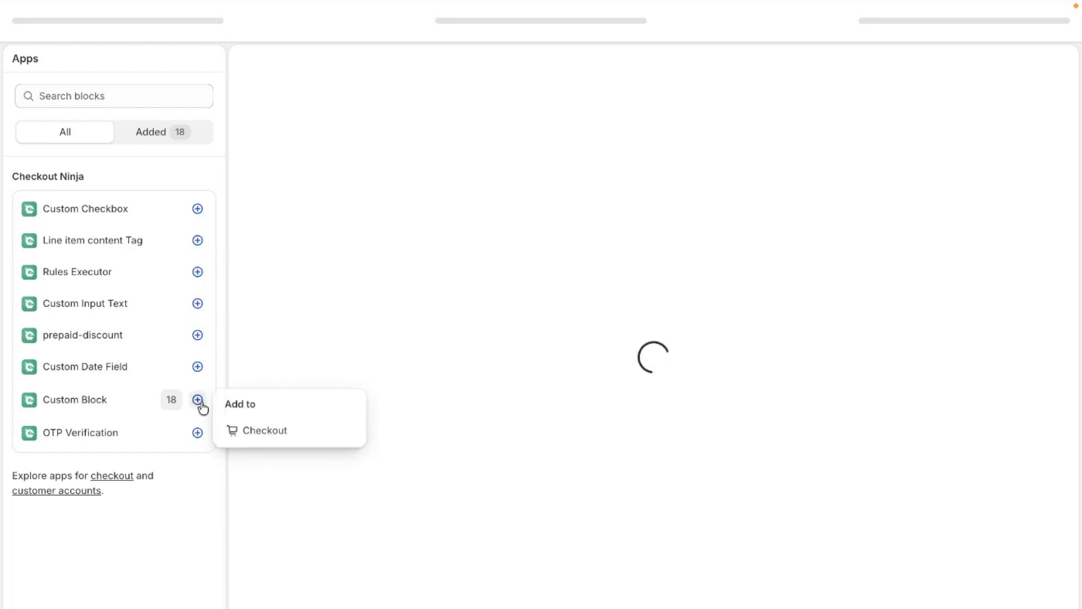
click(237, 435)
click(158, 389)
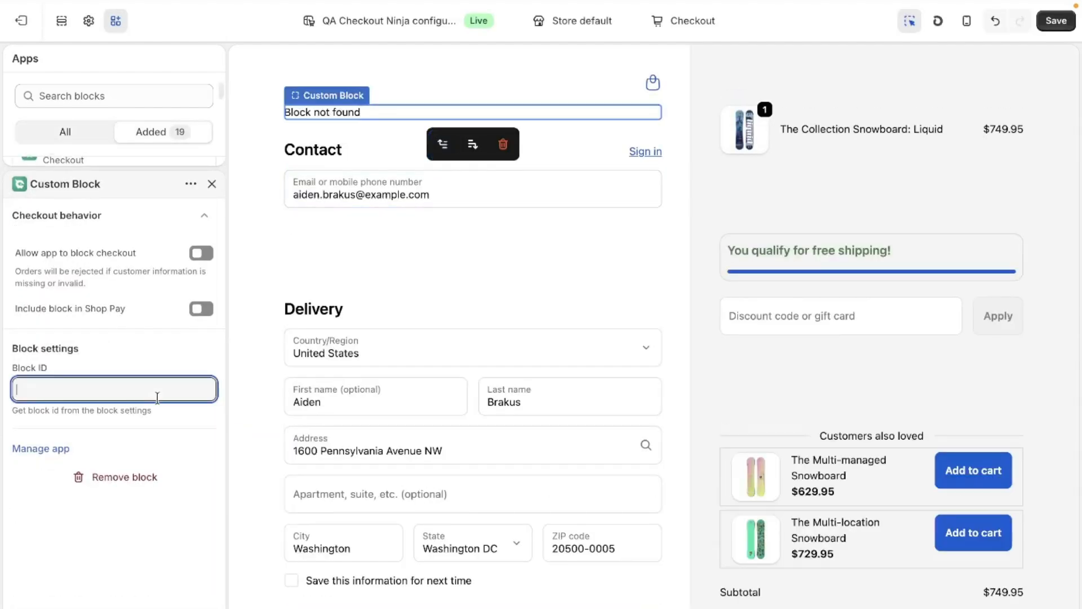
key(ctrl+v)
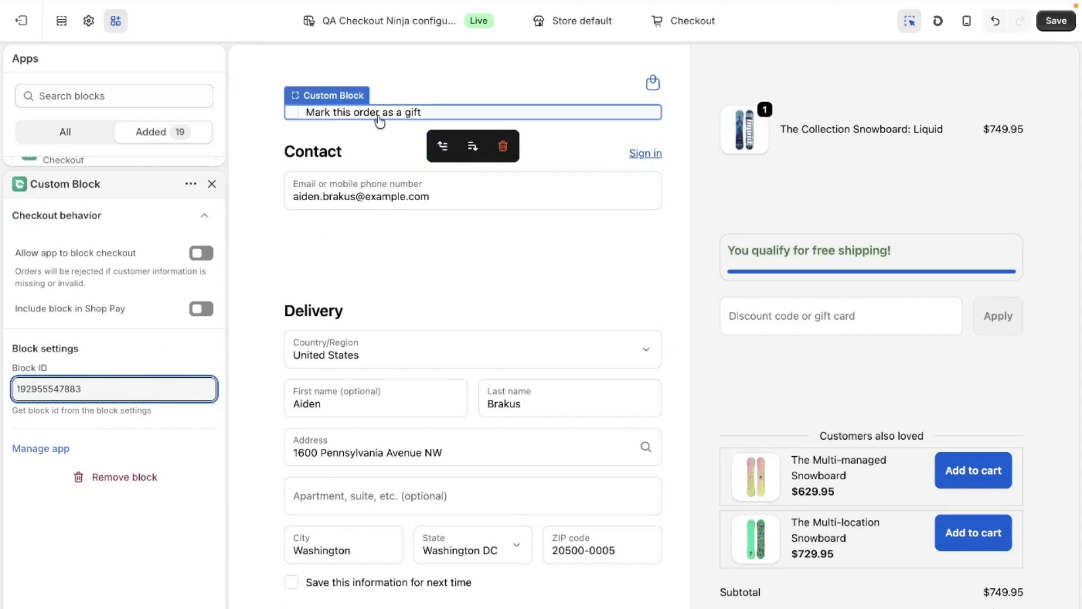
Move the gift Custom Block into the Delivery address group, just above Shipping method, and save the checkout configuration
click(62, 21)
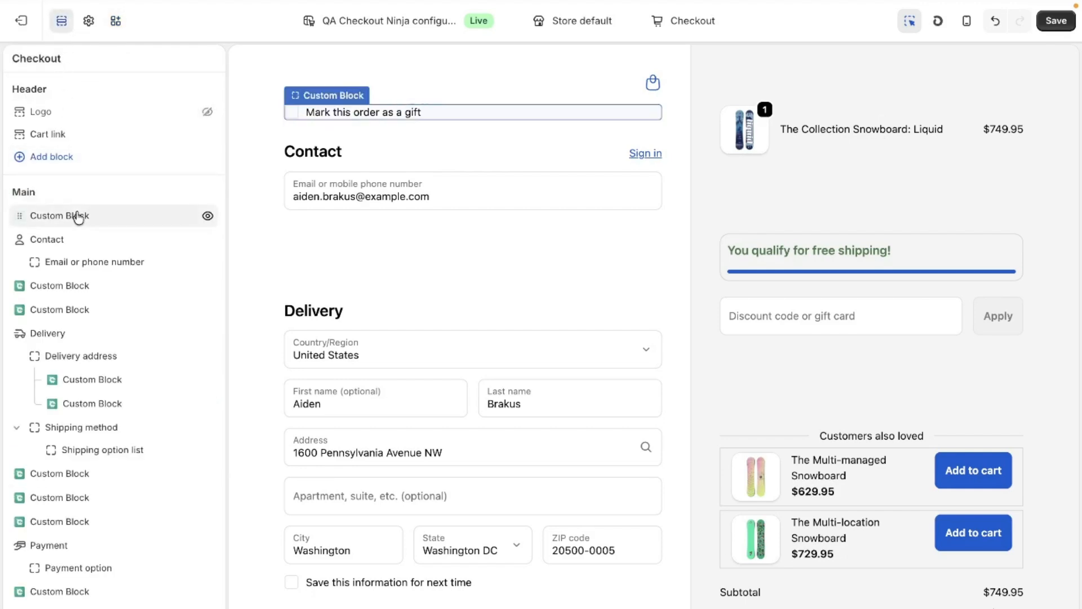
drag(78, 216, 182, 255)
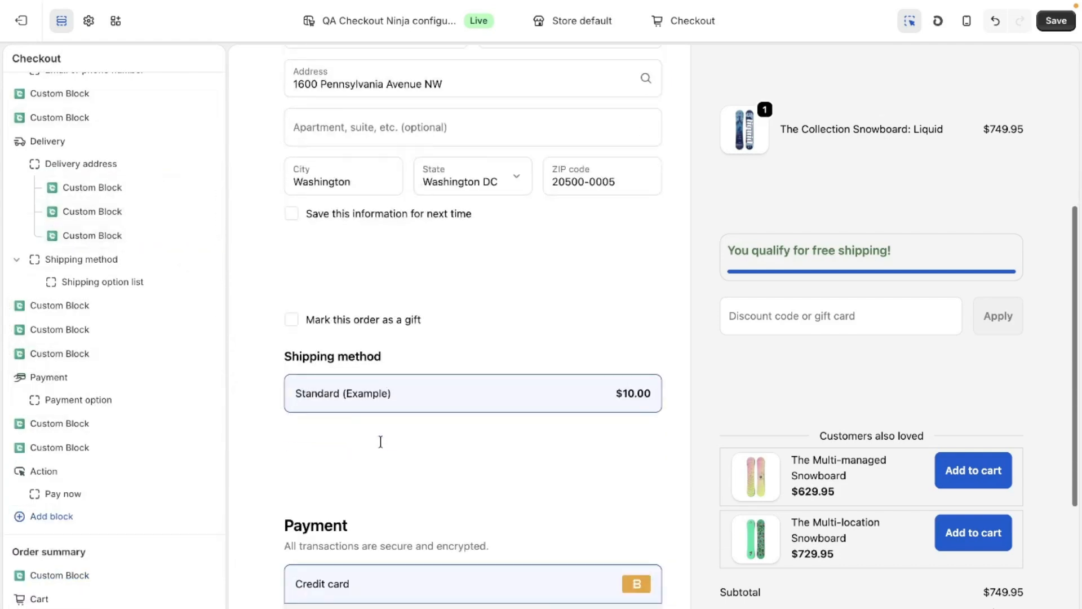
click(296, 326)
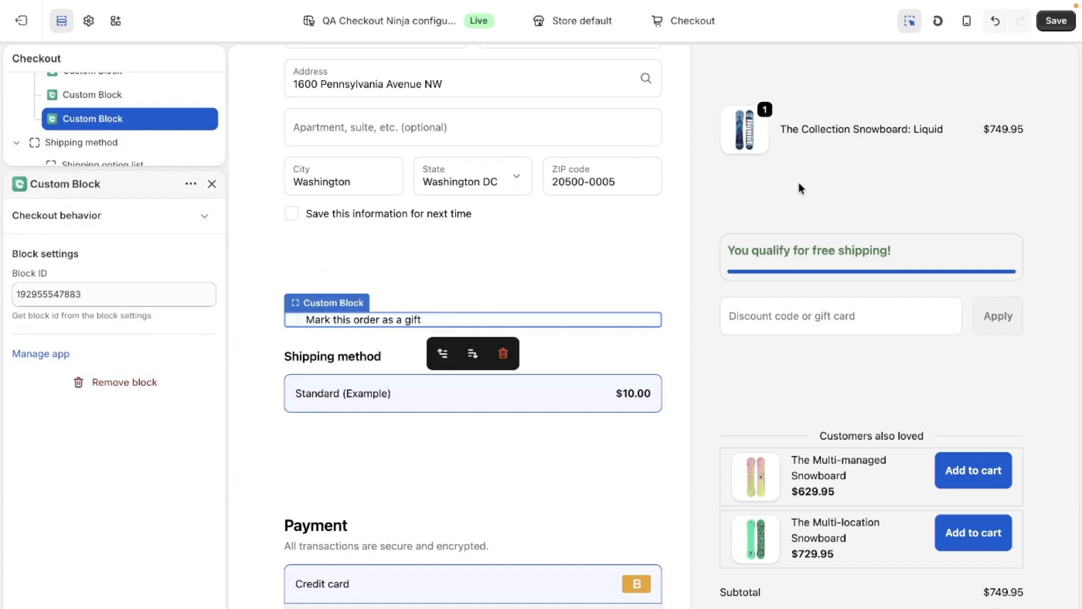
click(1054, 21)
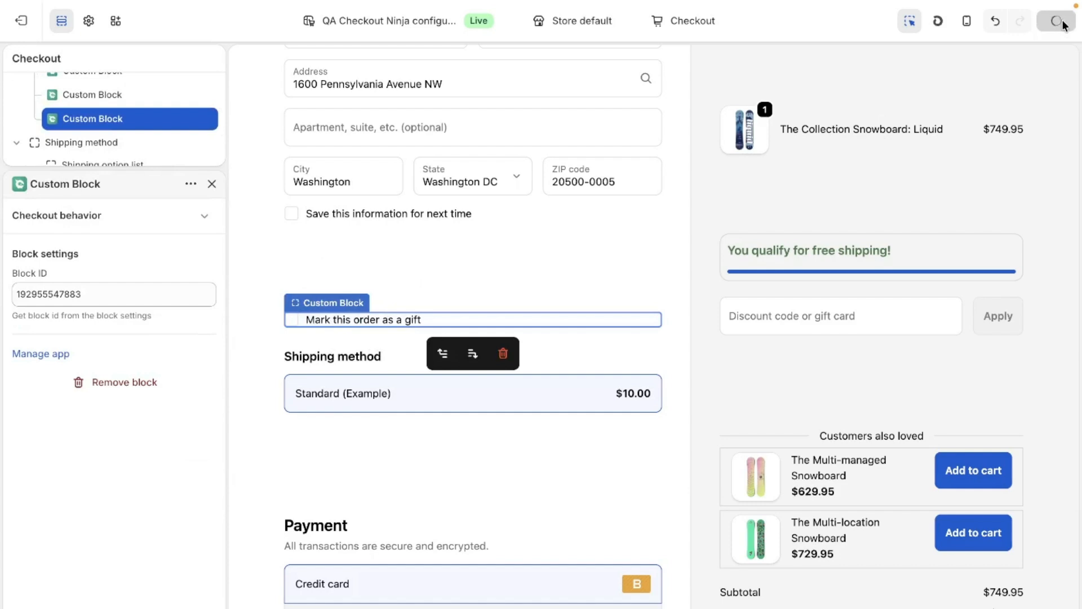
Open the storefront's checkout from the cart and inspect the gift checkbox's placement between the delivery fields and Shipping method
mouse_move(2, 360)
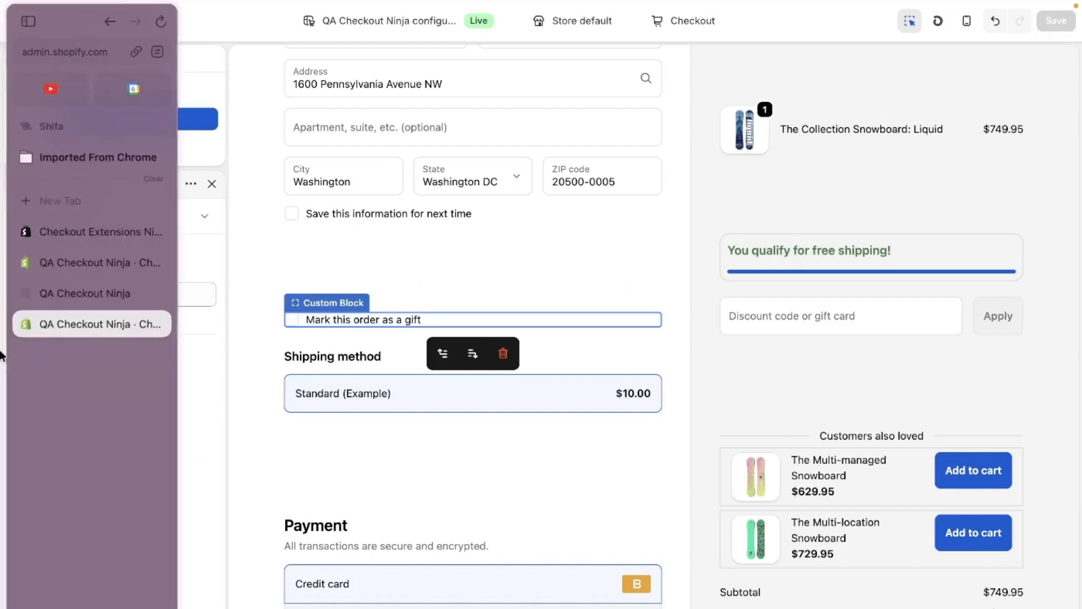
click(61, 301)
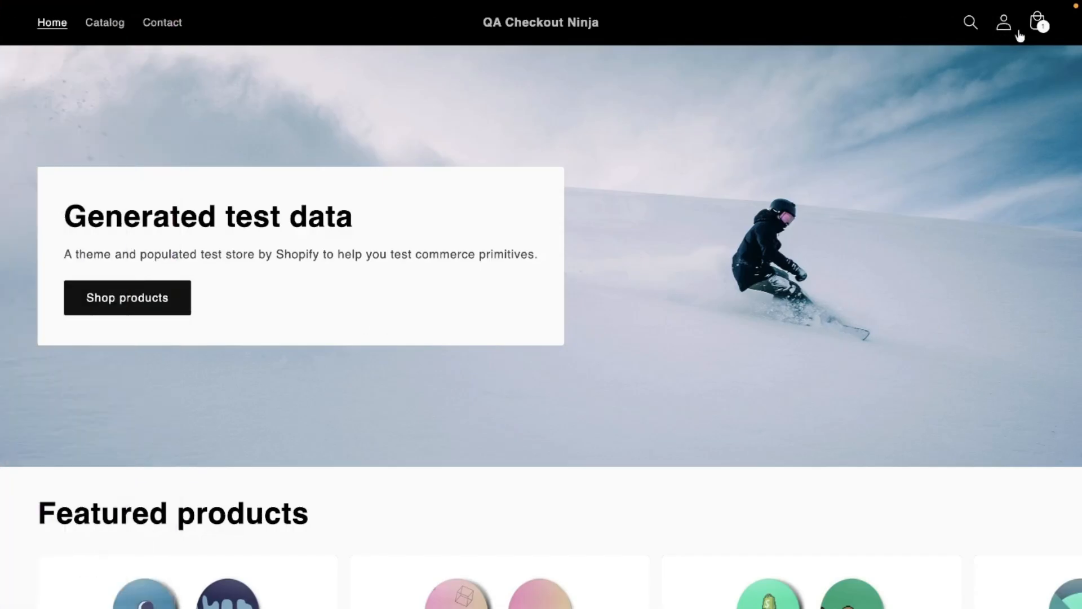
click(1038, 23)
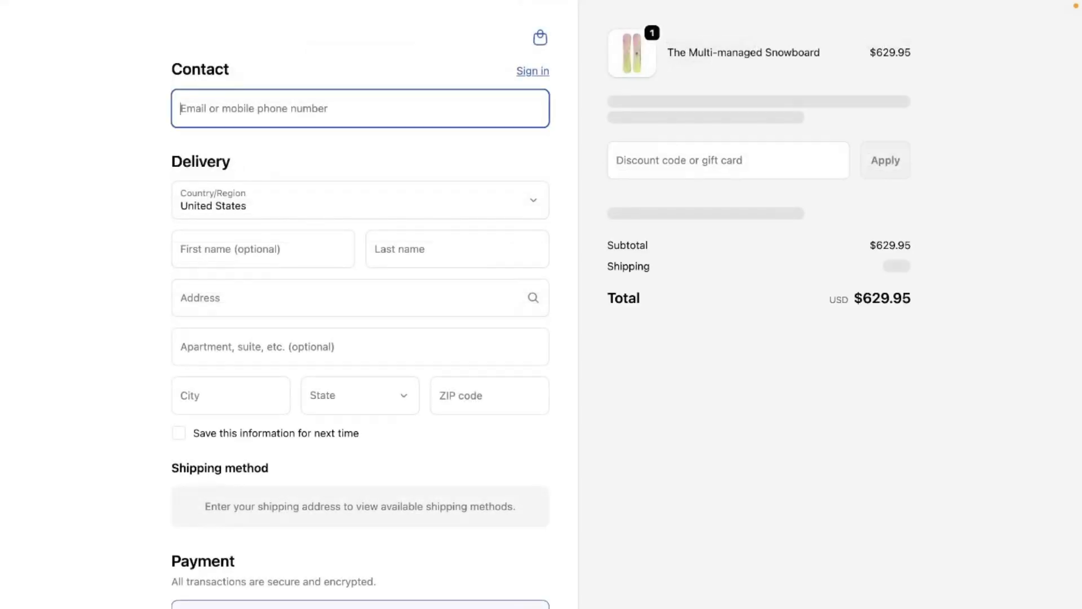
scroll(361, 305, down, 6)
scroll(361, 304, up, 4)
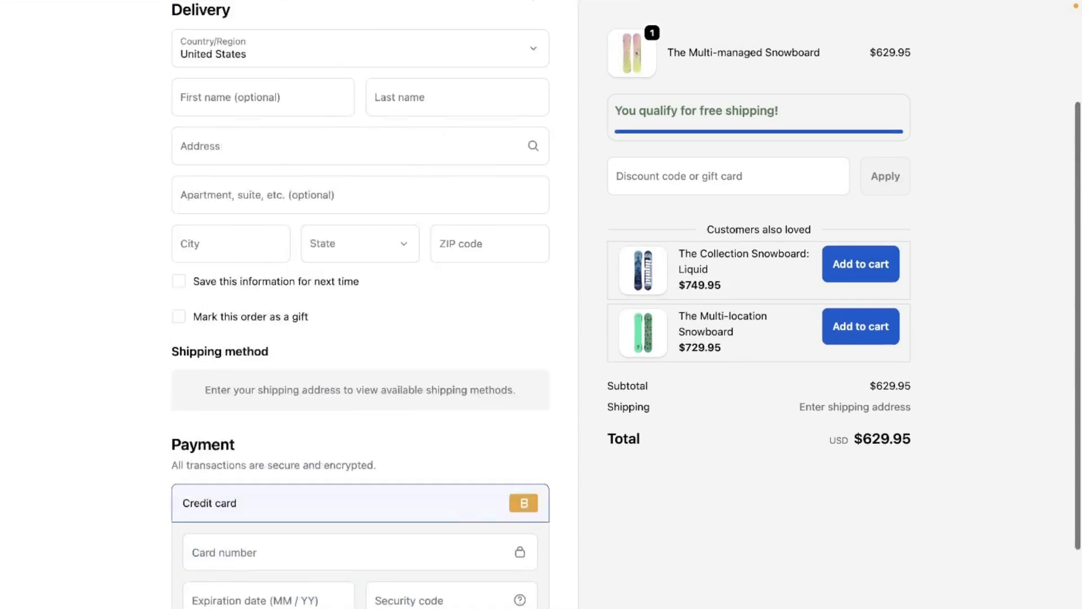
scroll(361, 304, up, 2)
Test the "Mark this order as a gift" checkbox on the live checkout by toggling it on and off
click(178, 444)
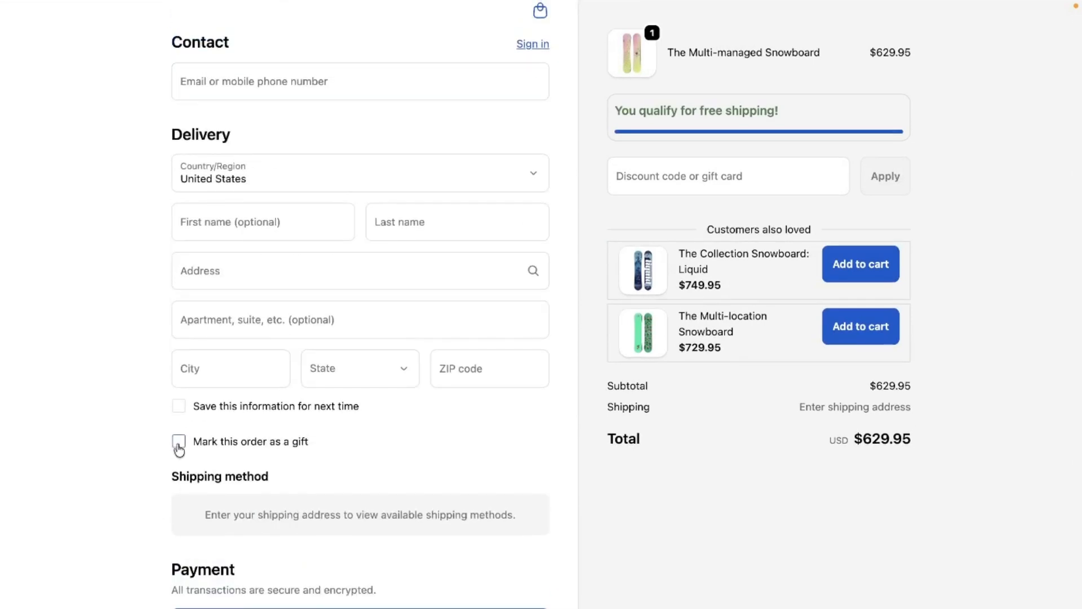
click(178, 445)
click(179, 448)
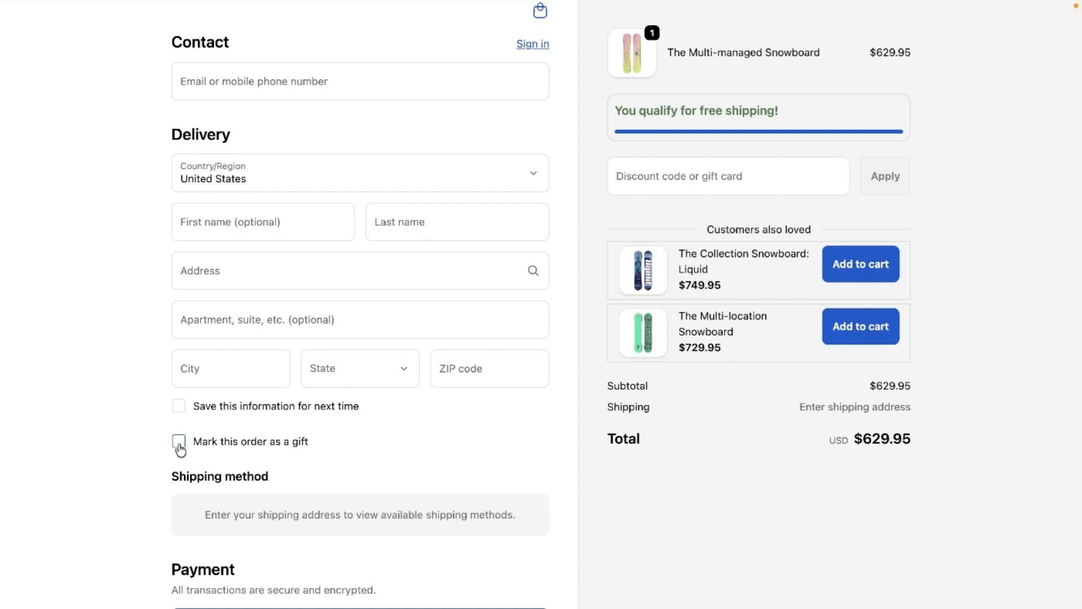